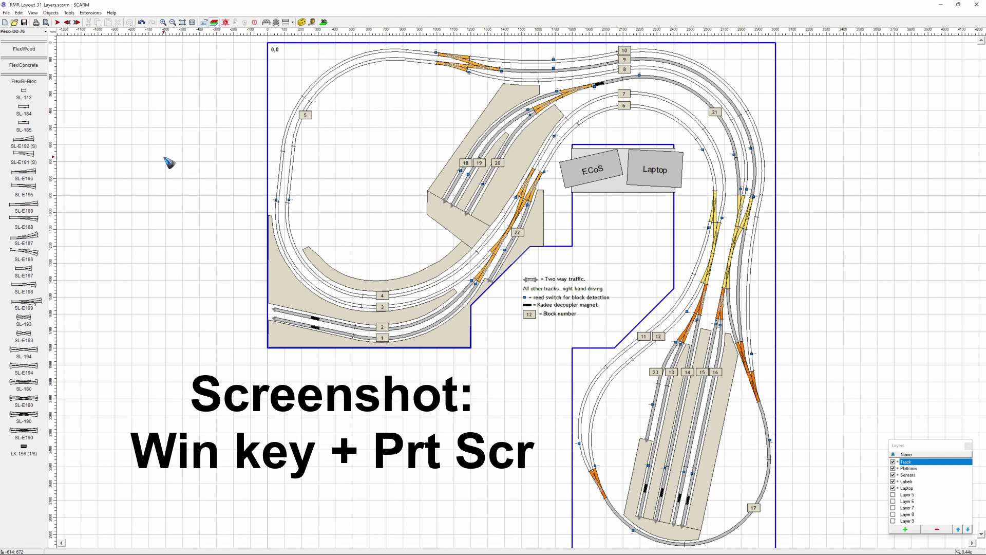
Step: Capture a screenshot of the whole screen showing the track layout
key(super+Print)
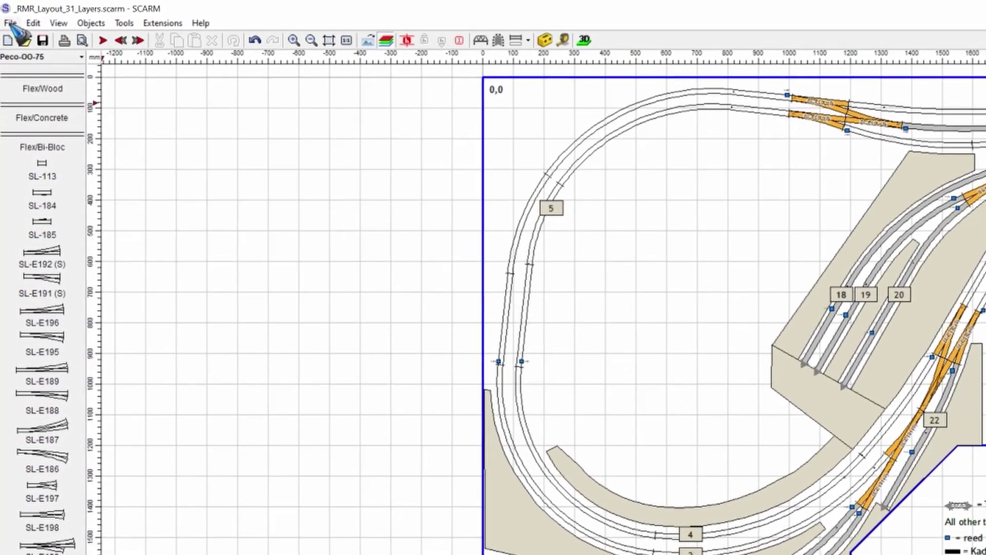
Step: Export the layout as the JPEG file _RMR_Layout_31_Layers.jpg in the Downloads folder
click(8, 18)
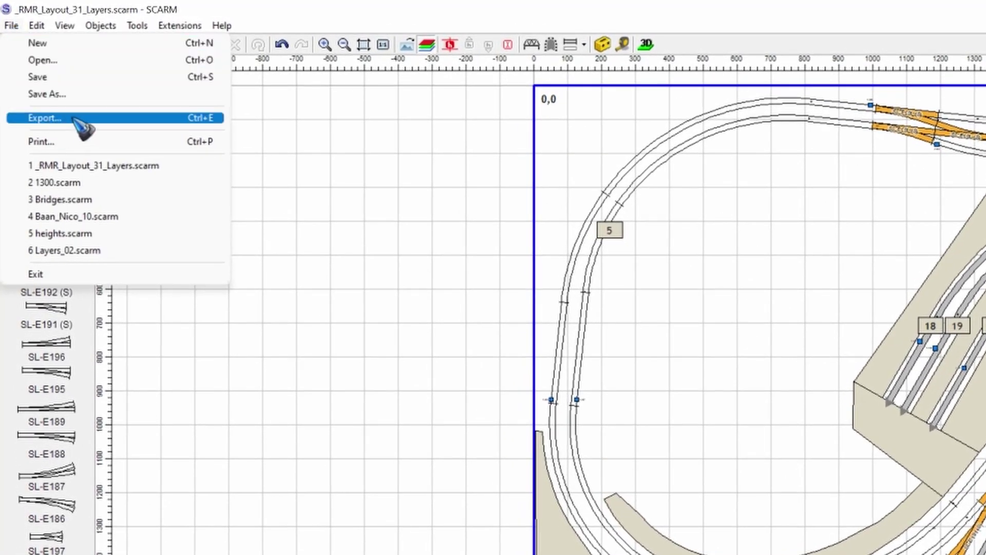
click(96, 117)
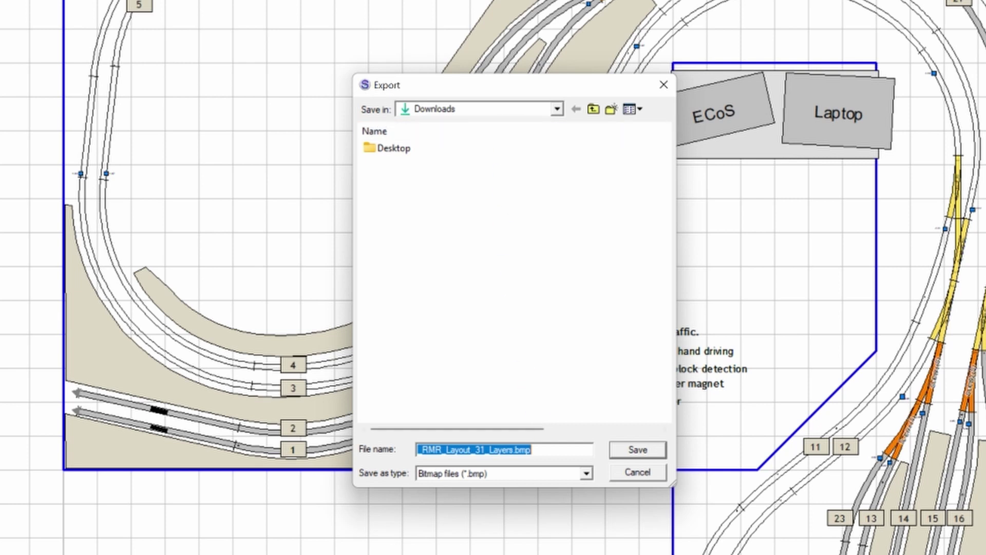
key(End)
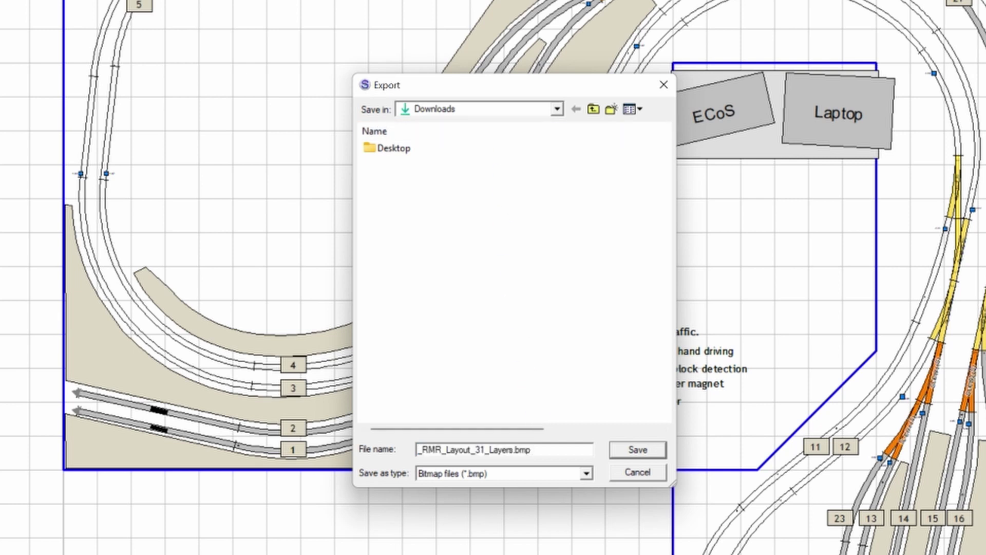
click(586, 473)
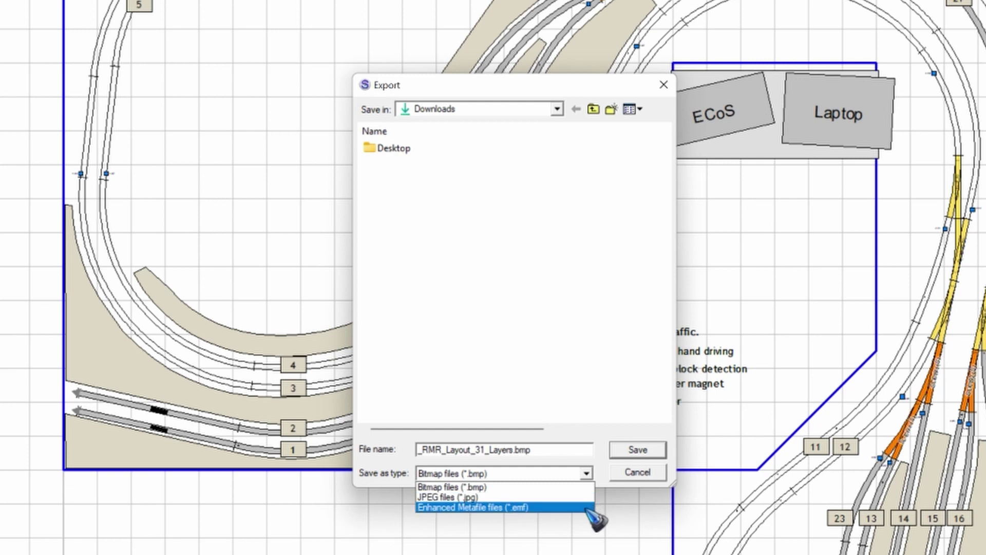
click(585, 497)
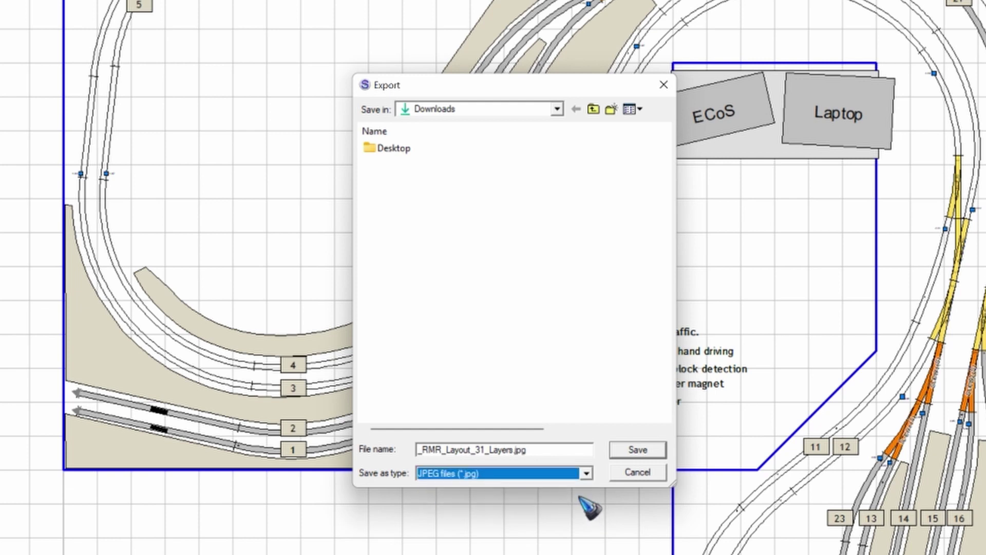
click(639, 452)
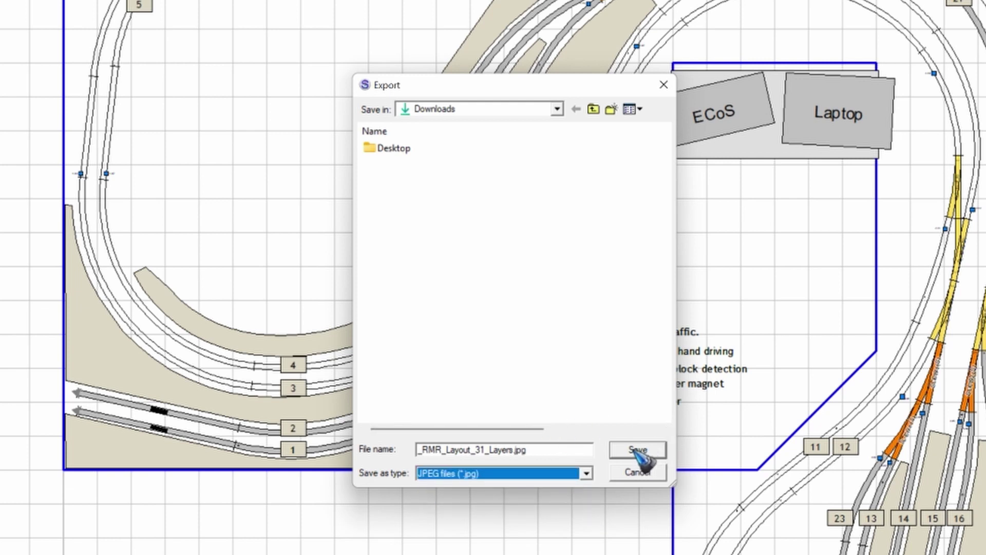
click(638, 451)
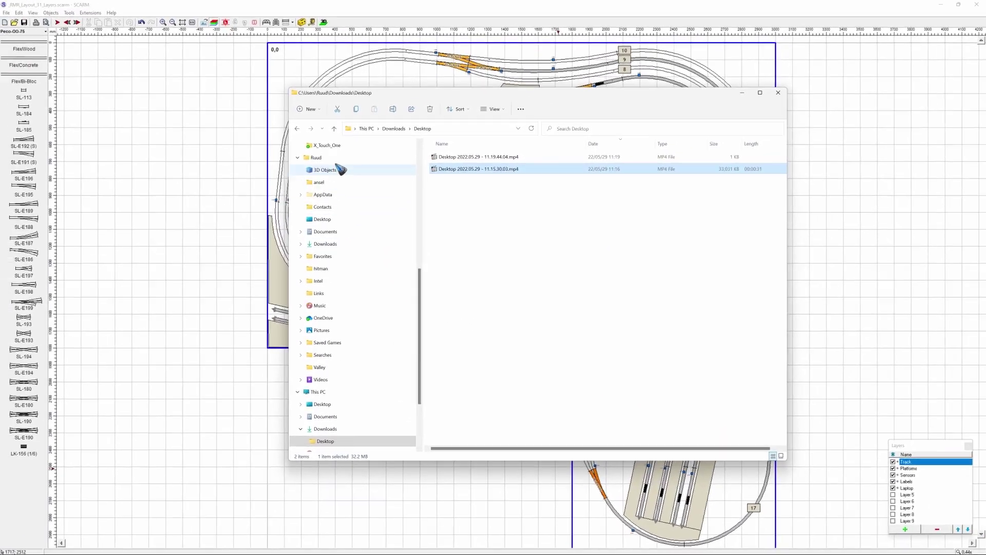
Step: Switch to File Explorer and locate the exported _RMR_Layout_31_Layers.jpg in the Downloads folder
scroll(325, 147, up, 2)
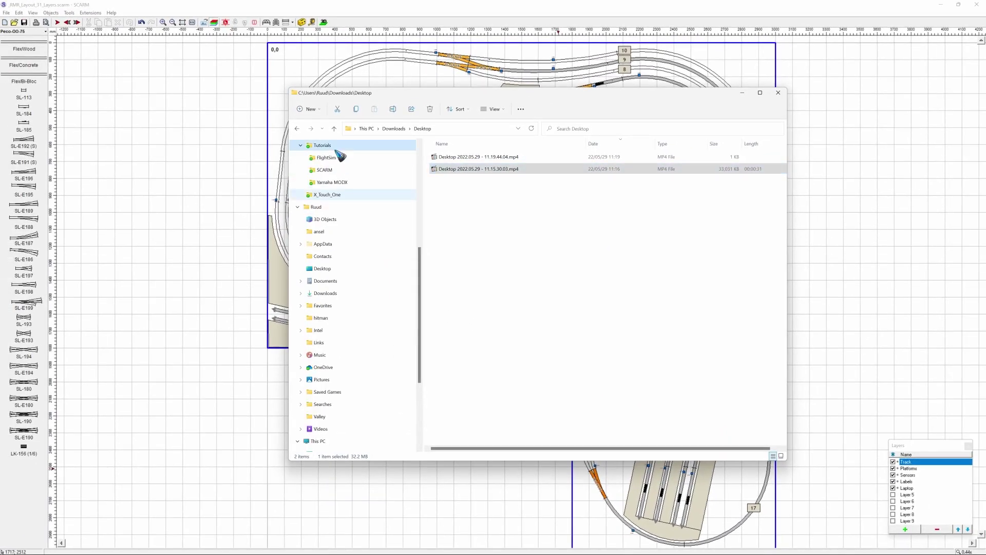
right_click(337, 153)
key(alt+Up)
scroll(329, 162, up, 1)
click(466, 169)
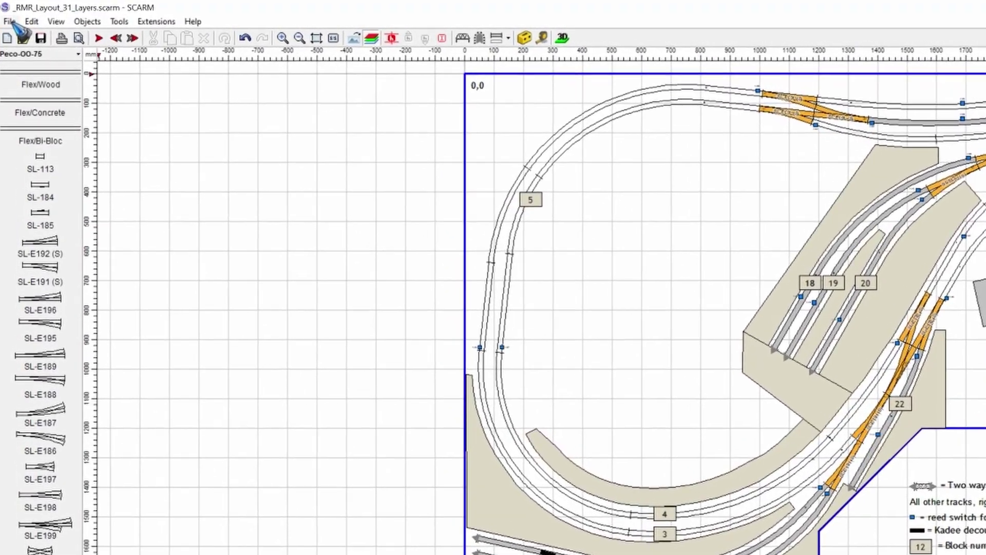
Step: Print the whole layout with Microsoft Print to PDF, saving it as SCARM in the Downloads folder
click(9, 18)
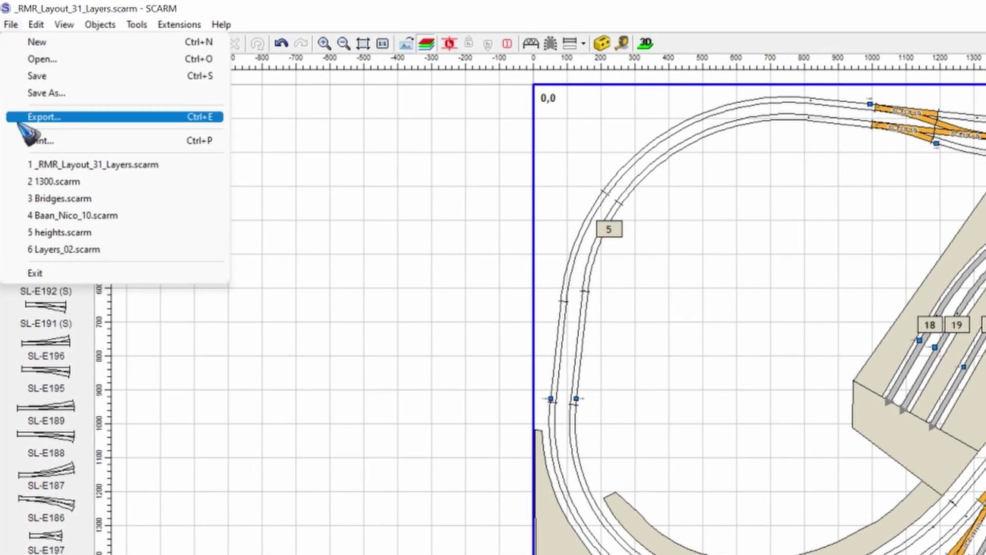
click(103, 142)
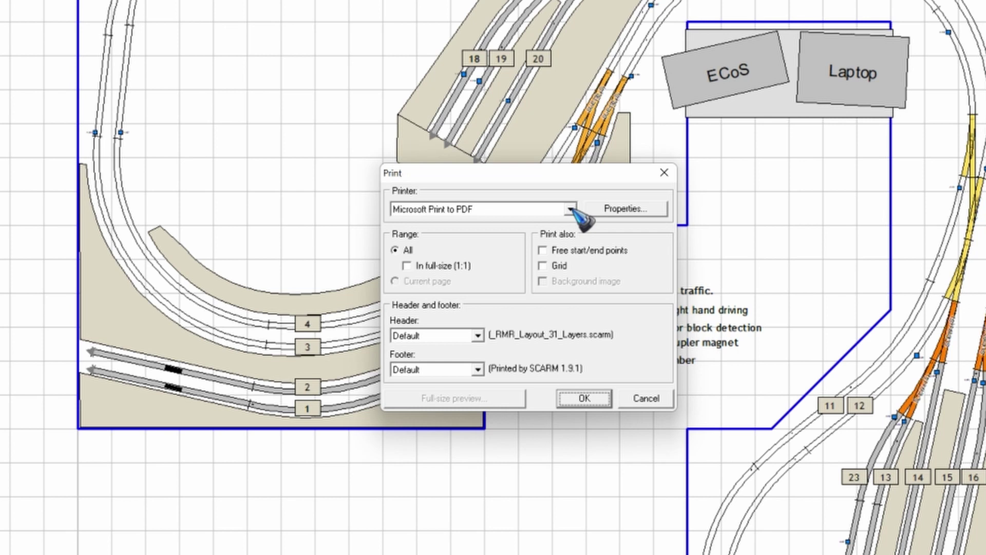
click(571, 209)
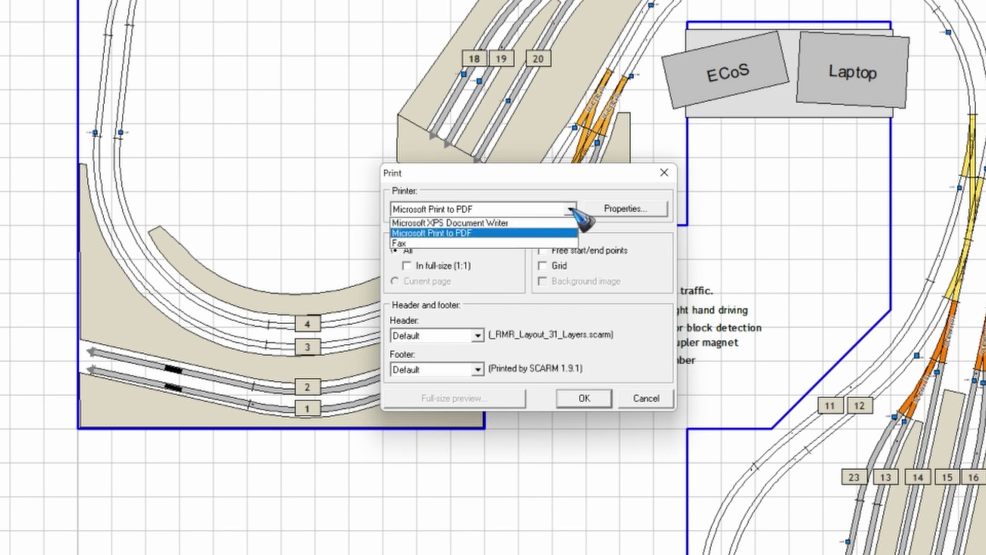
click(572, 210)
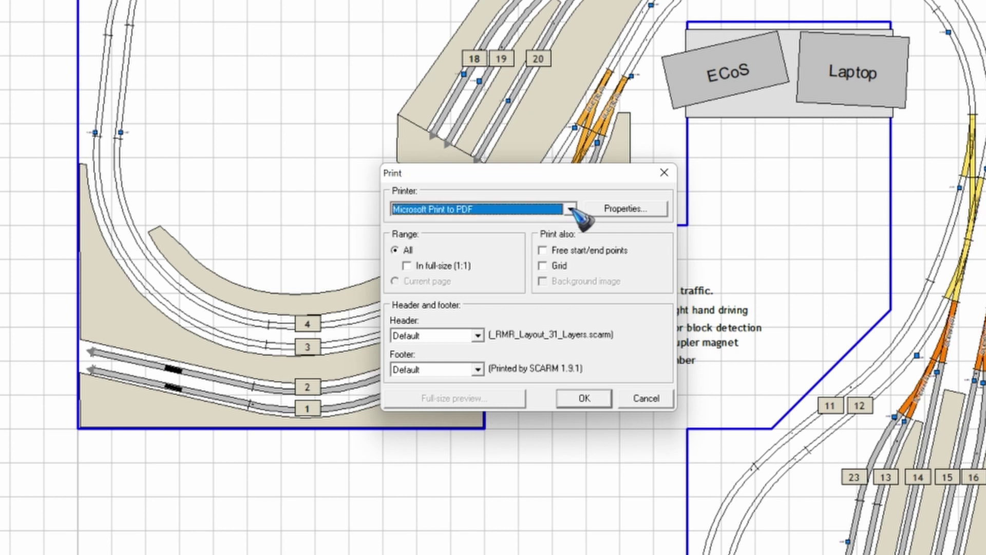
click(584, 398)
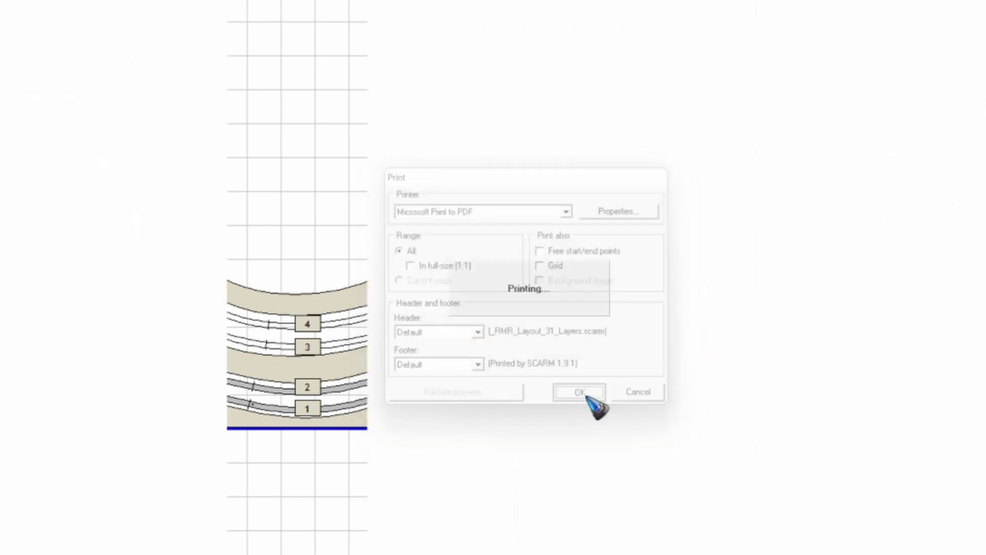
drag(983, 280, 739, 68)
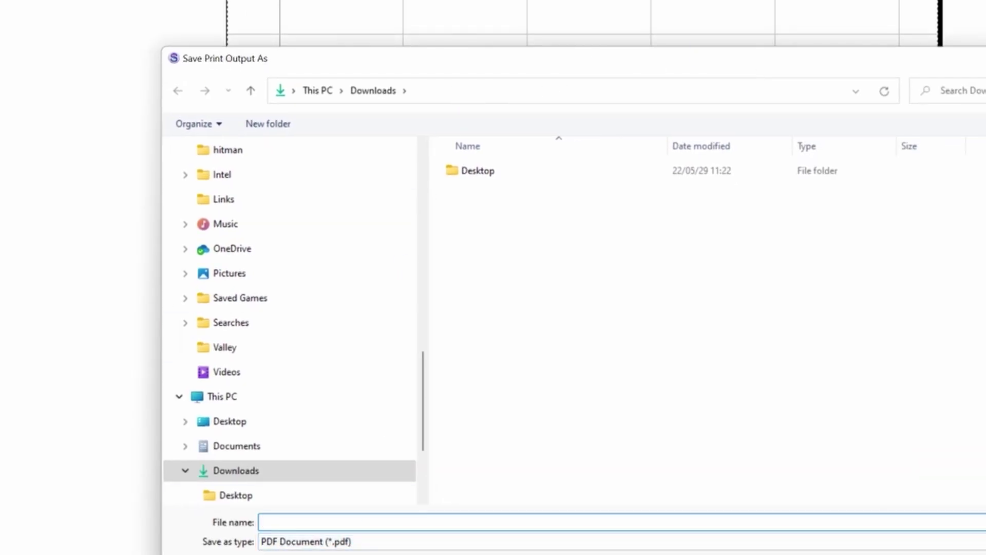
text(SCARM)
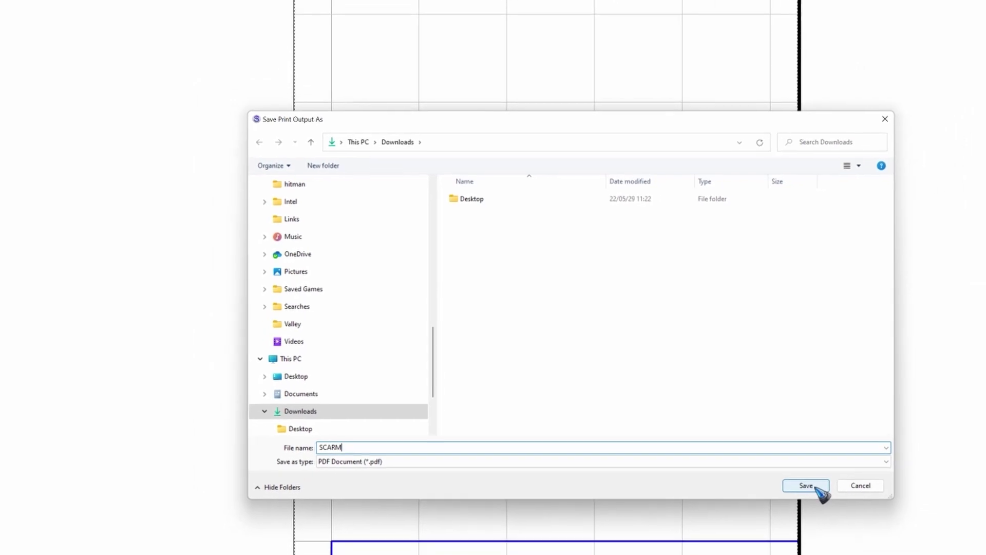
click(837, 504)
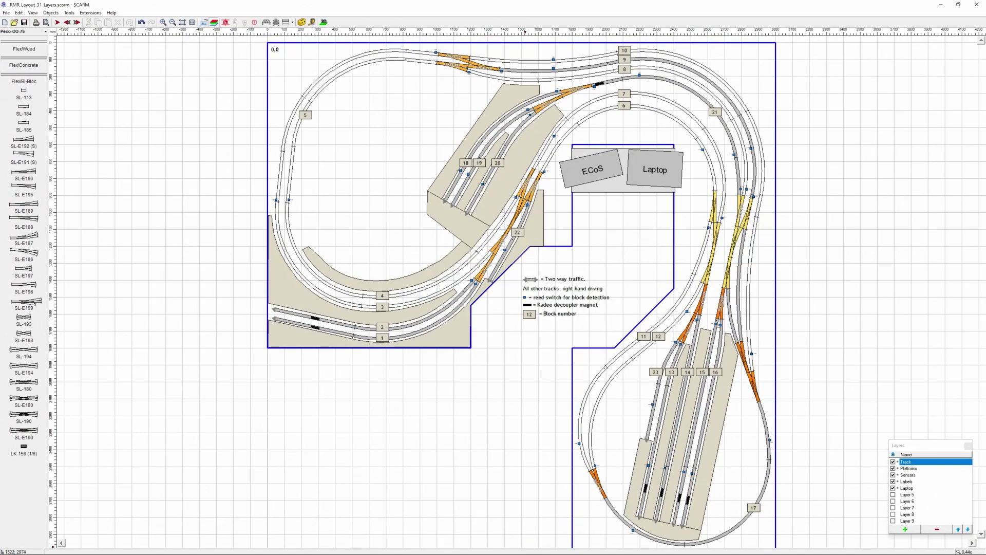
Step: Switch to File Explorer and open SCARM.pdf from the Downloads folder to view the printed layout
click(570, 546)
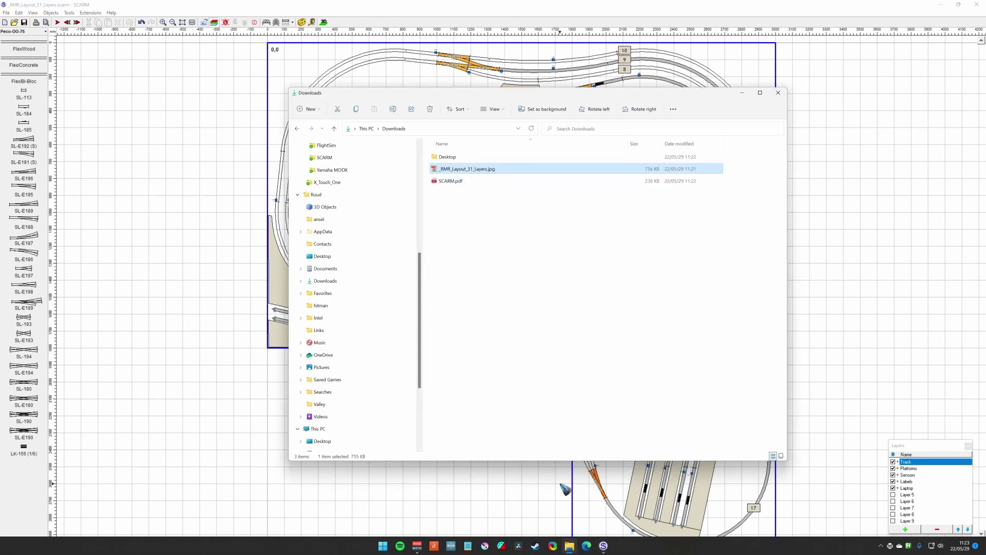
scroll(389, 199, up, 7)
click(322, 157)
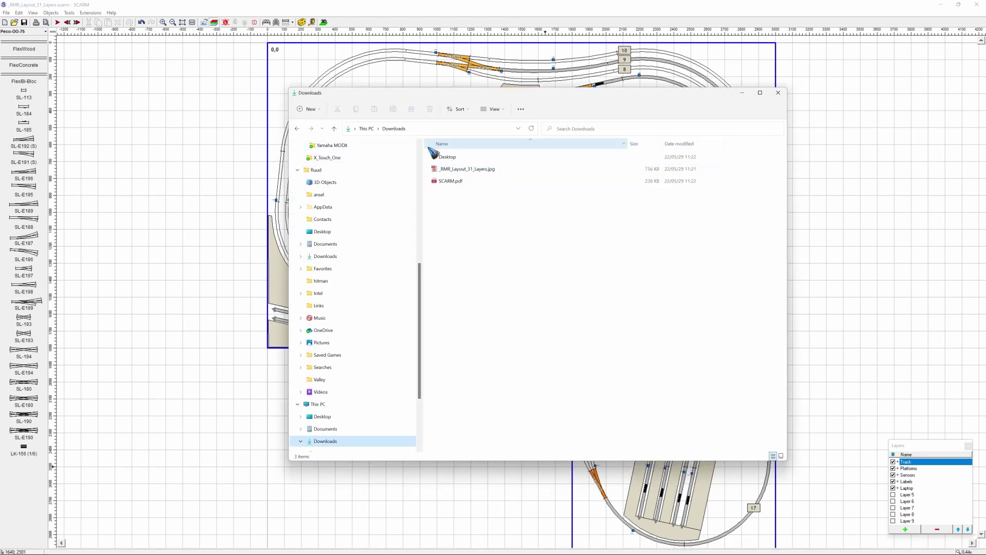
click(456, 182)
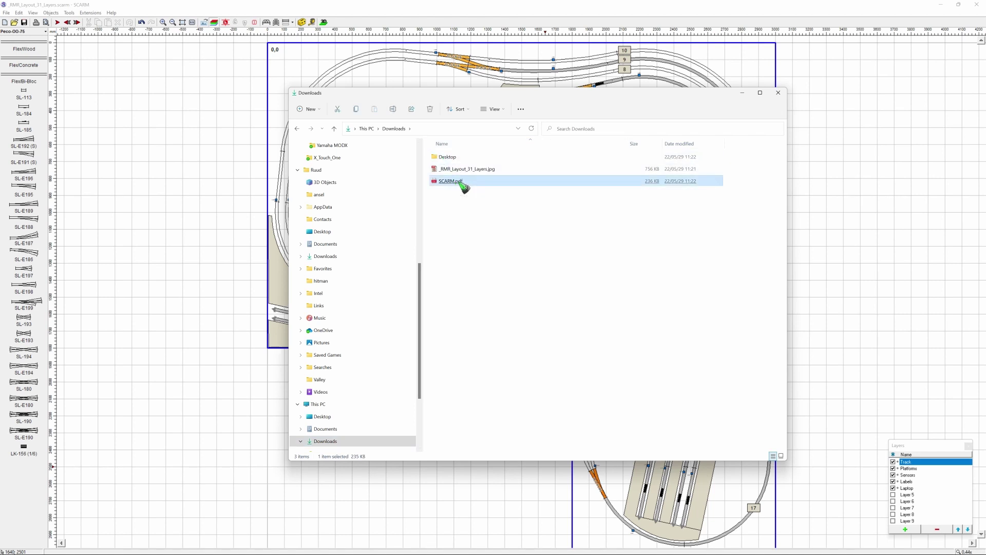
double_click(462, 183)
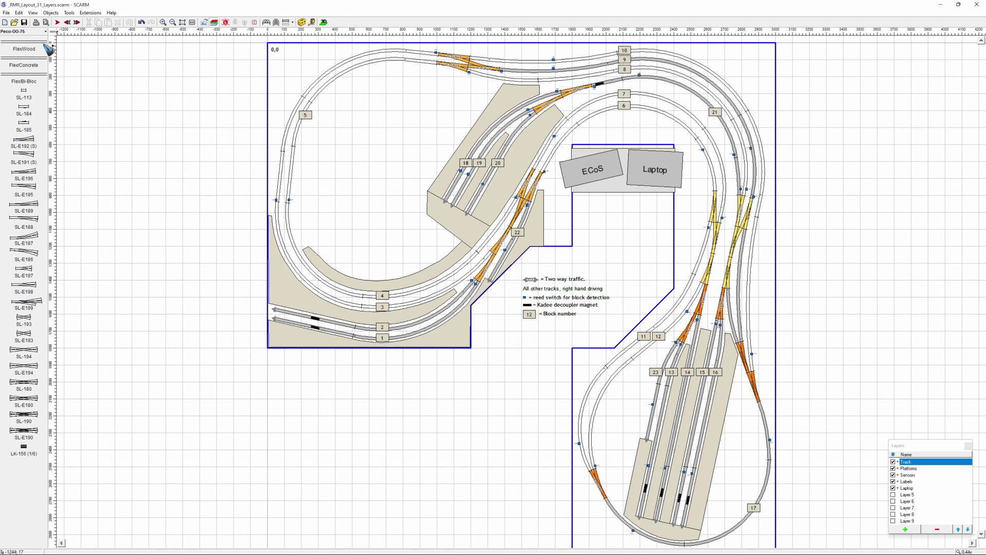
Step: Set the print range to full-size (1:1) and open the full-size preview of the layout pages
click(6, 13)
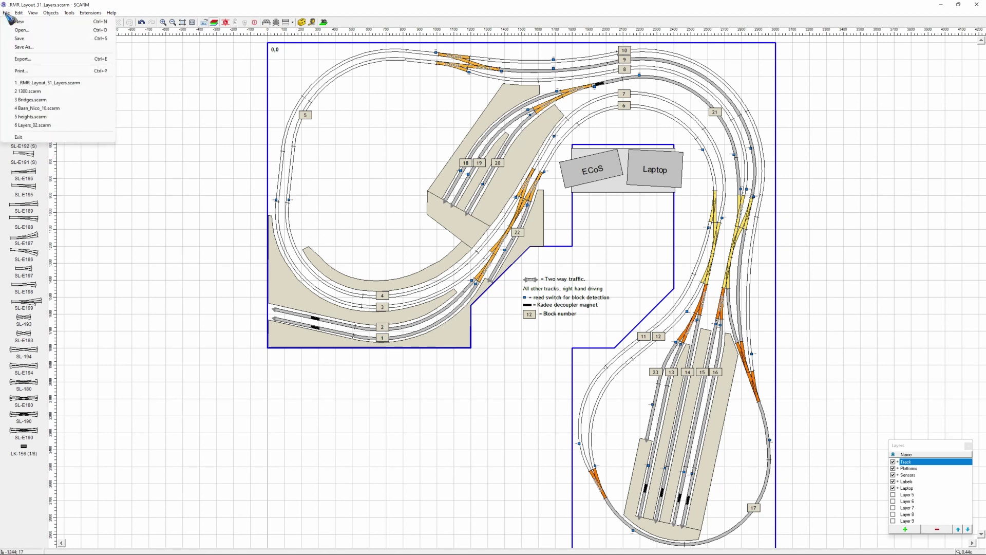
click(58, 73)
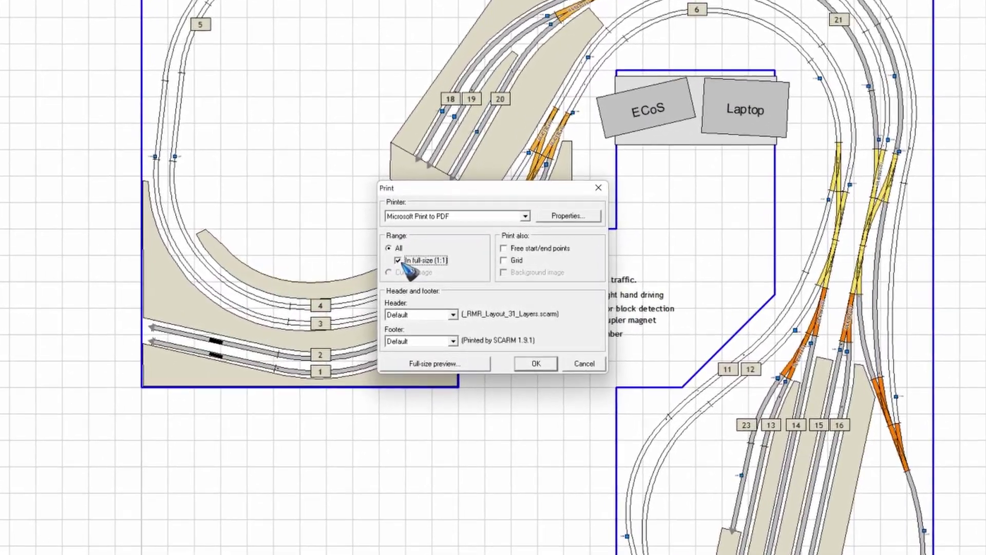
click(430, 263)
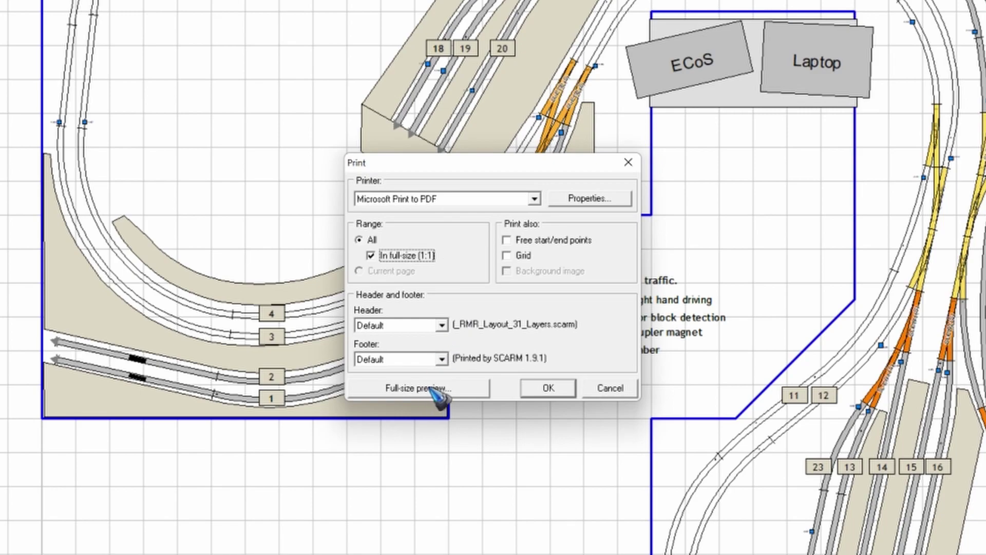
click(445, 390)
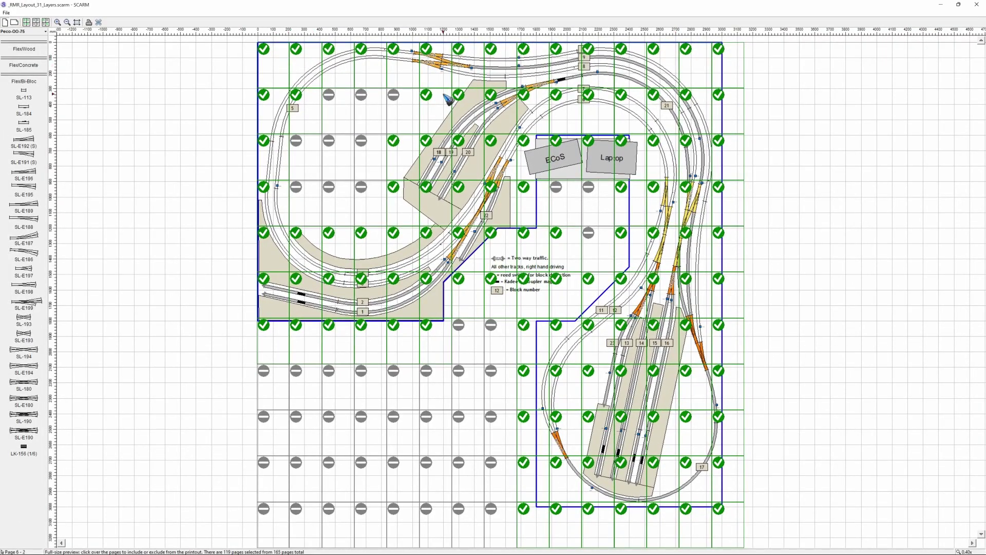
Step: Exclude the layout's upper-left corner page, the page beside the upper platform, and the pages over the ECoS and Laptop from the full-size printout
click(268, 62)
click(401, 201)
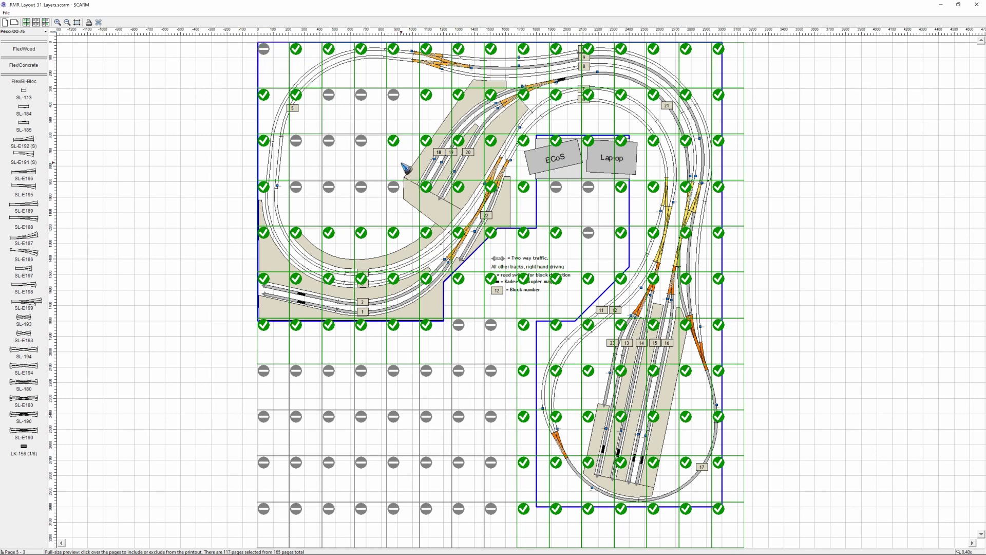
click(578, 163)
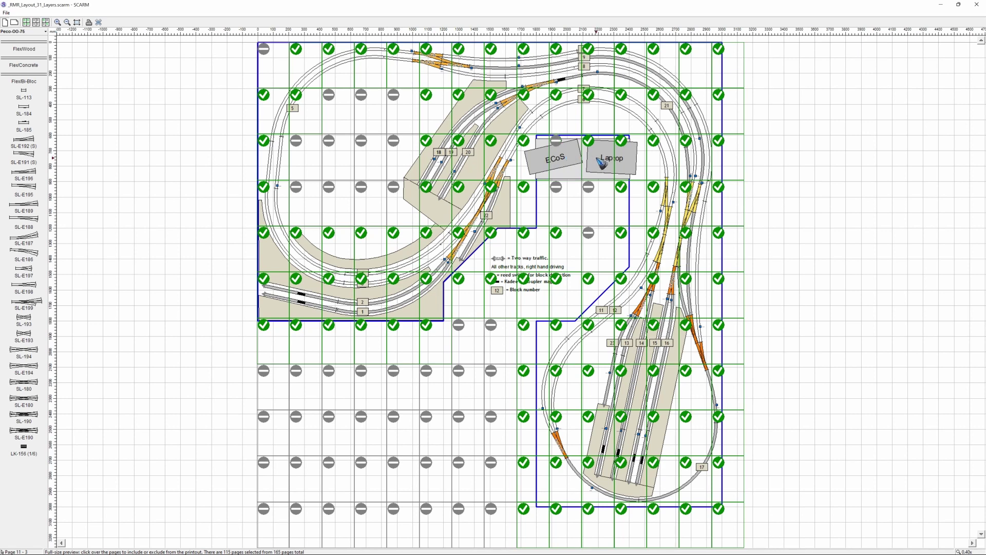
click(600, 163)
click(633, 159)
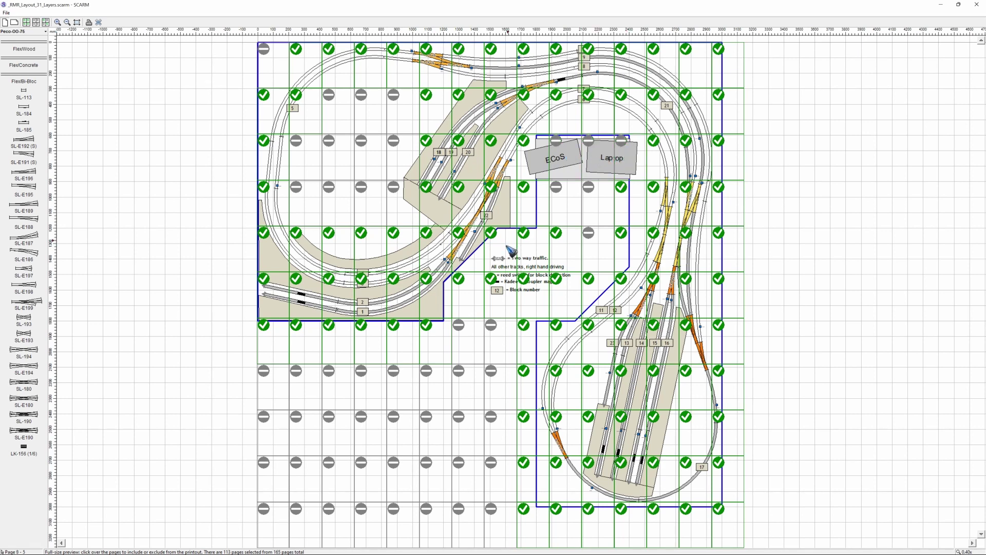
Step: Exclude the pages around the legend and inside the baseboard cut-out from the printout, and leave the full-size preview
click(535, 250)
click(568, 253)
click(621, 234)
click(621, 189)
click(472, 294)
click(501, 280)
click(530, 287)
click(558, 287)
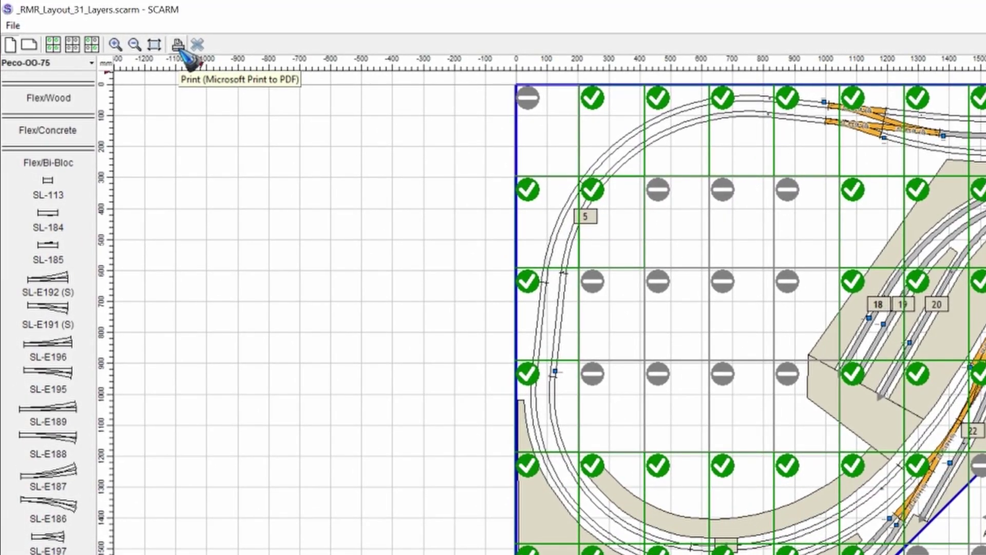
click(188, 52)
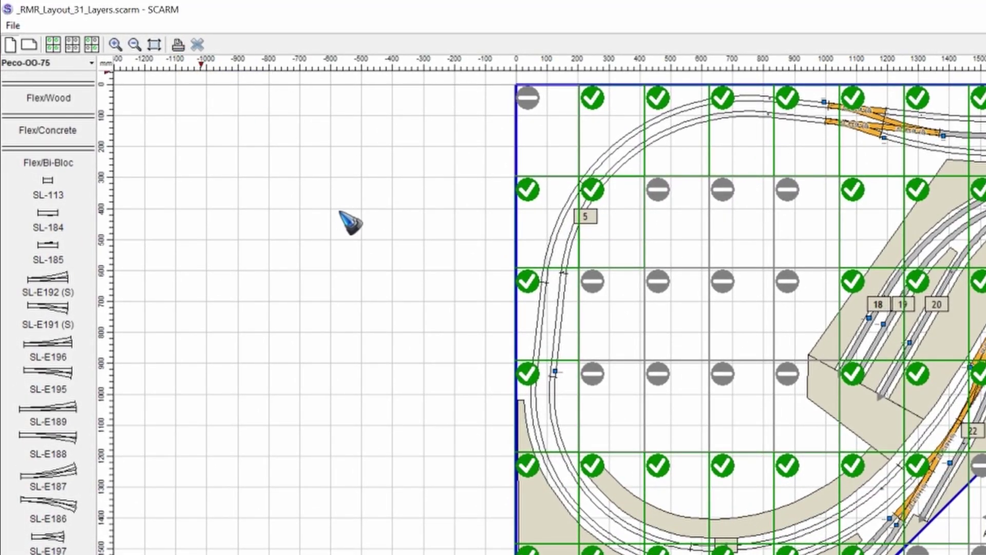
key(Escape)
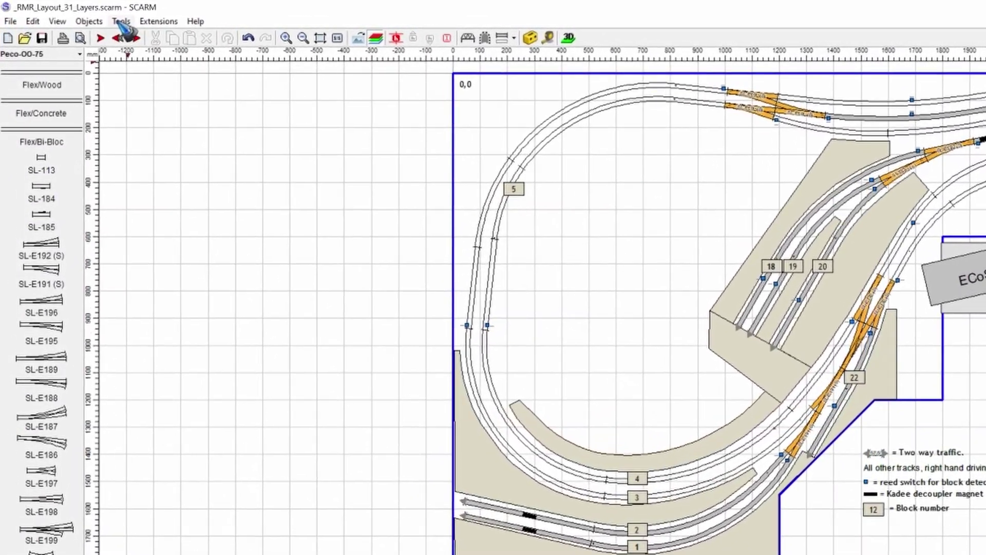
Step: Generate a parts list covering all parts in the project
click(95, 17)
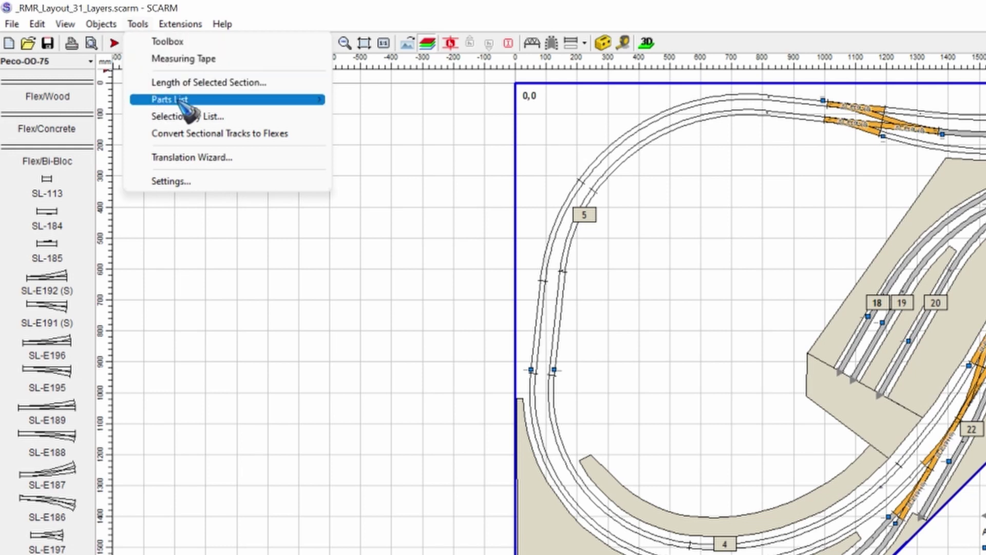
mouse_move(224, 106)
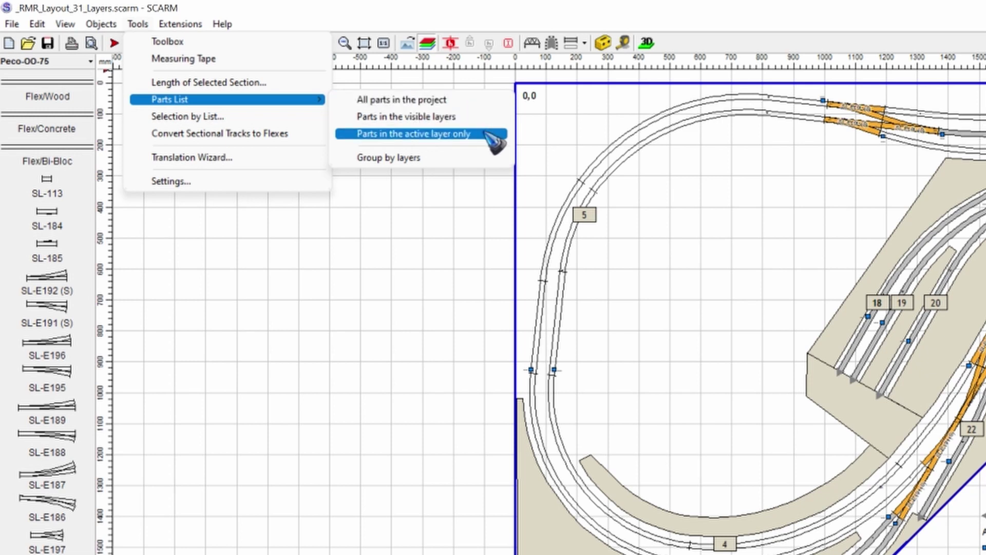
click(429, 101)
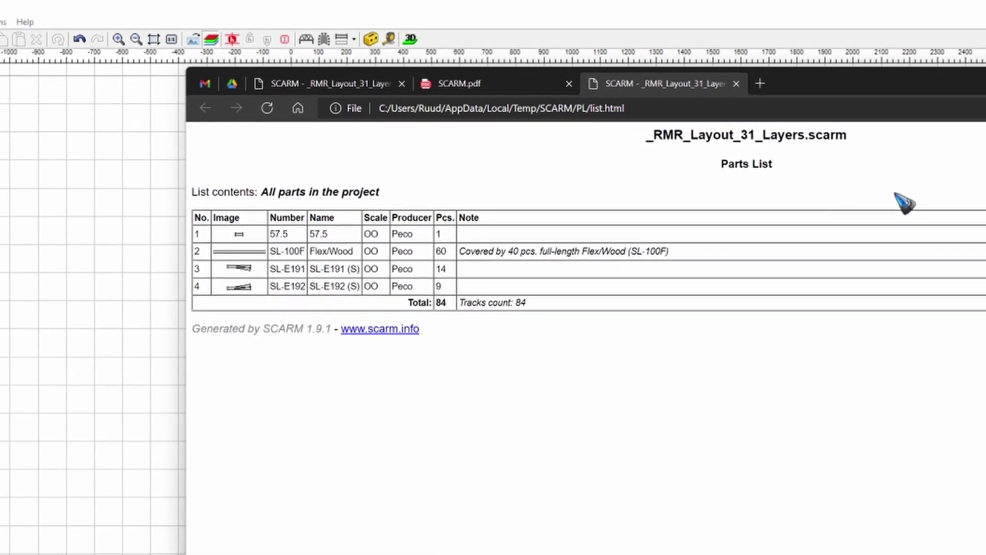
Step: Print the parts list with Microsoft Print to PDF and save it as Parts in the Downloads folder
click(963, 86)
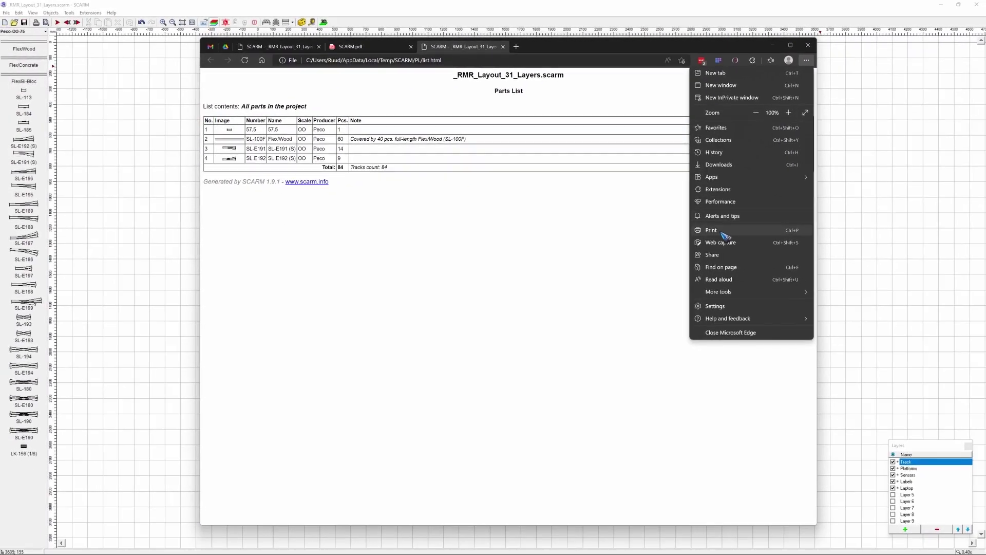
click(724, 231)
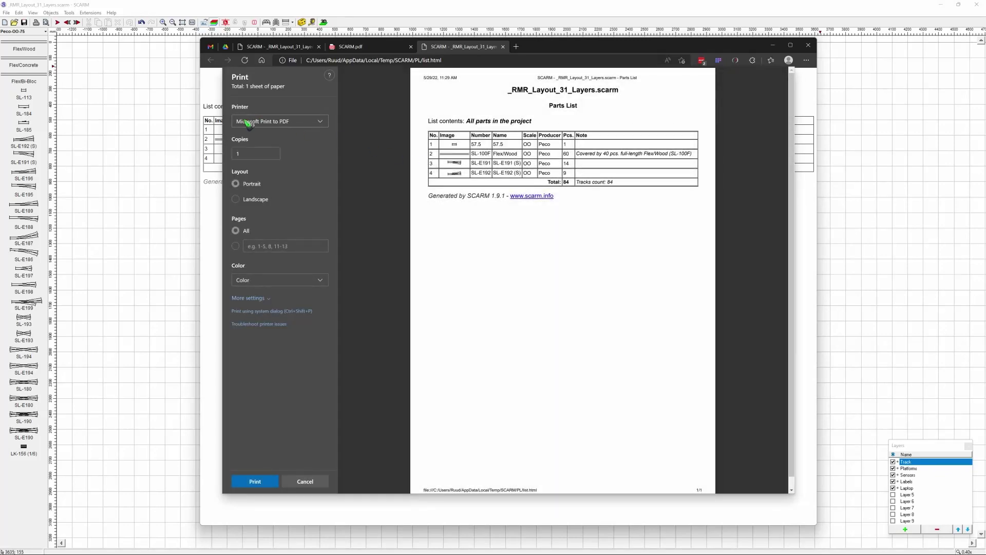
click(259, 480)
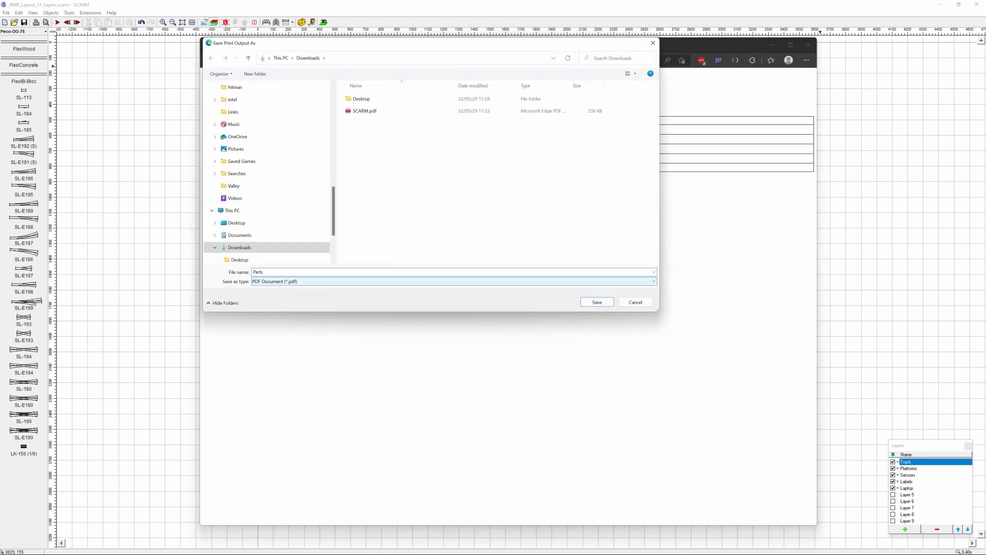
click(609, 303)
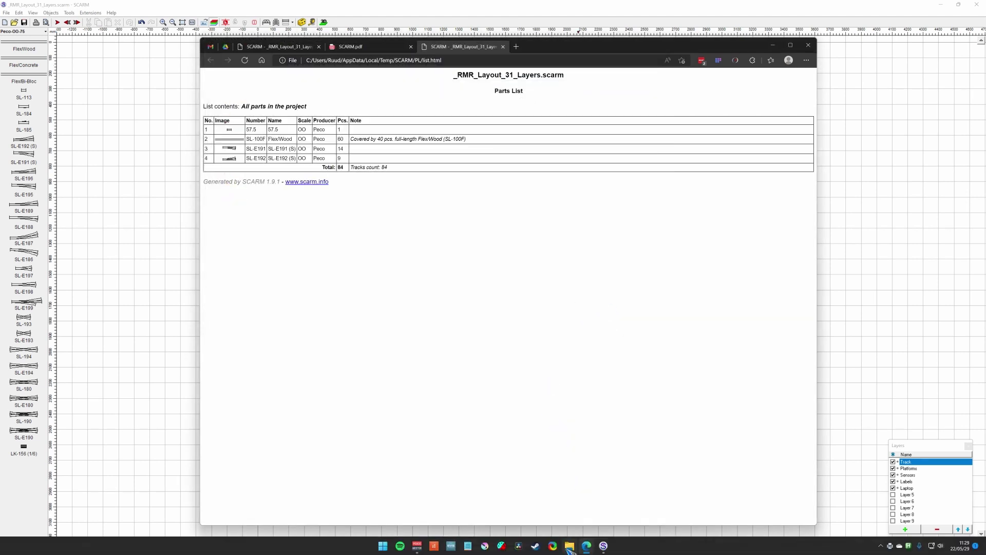
Step: Switch to File Explorer and open Parts.pdf from the Downloads folder to check the printed parts list
click(570, 545)
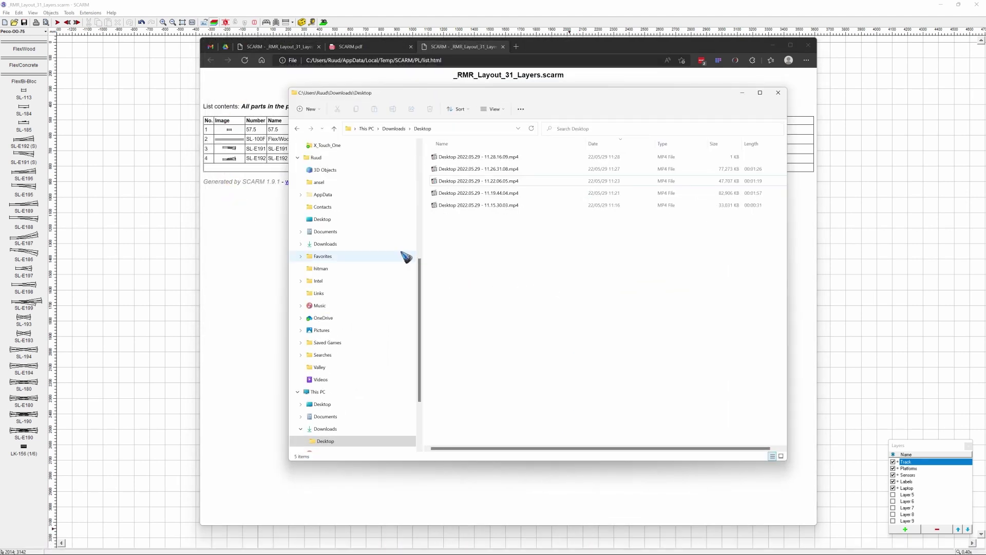
scroll(331, 181, up, 3)
click(325, 159)
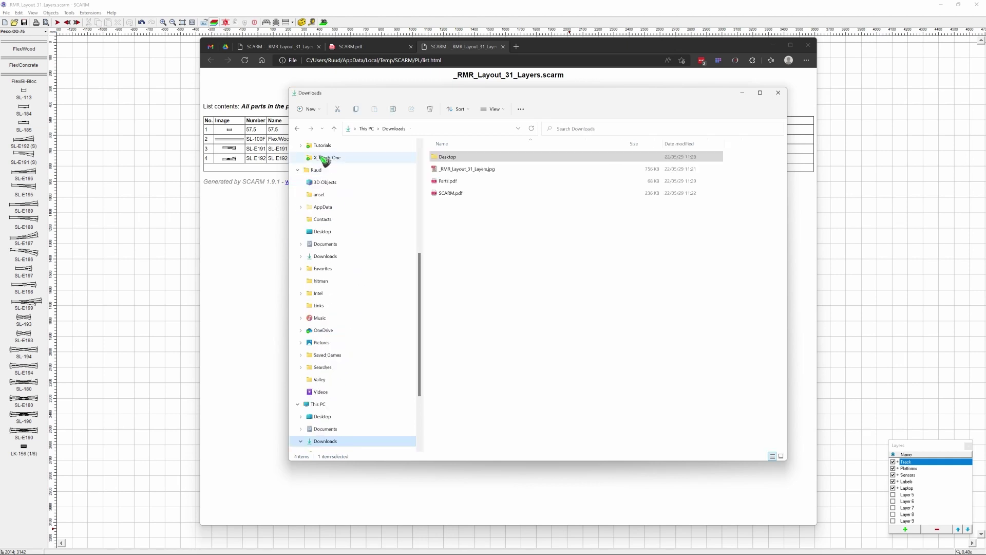
double_click(454, 183)
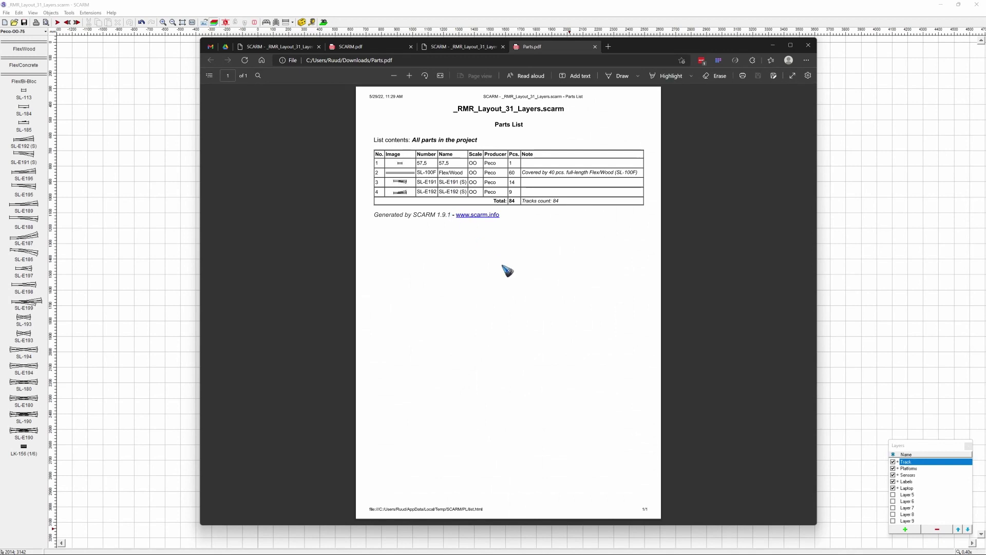